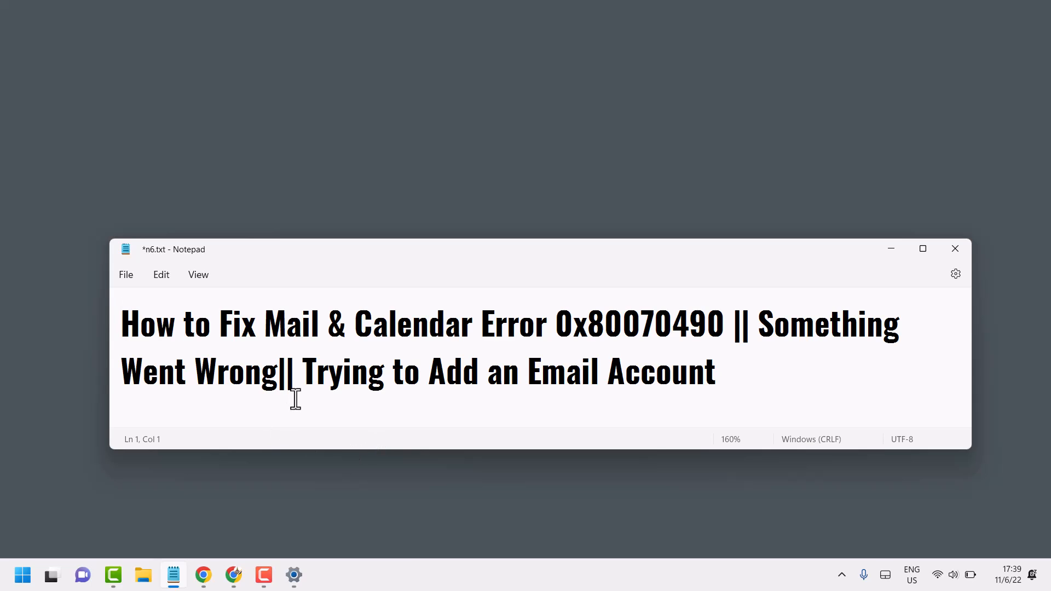
Step: Minimize the Notepad note and open the list of installed apps in Windows Settings
left_click(893, 250)
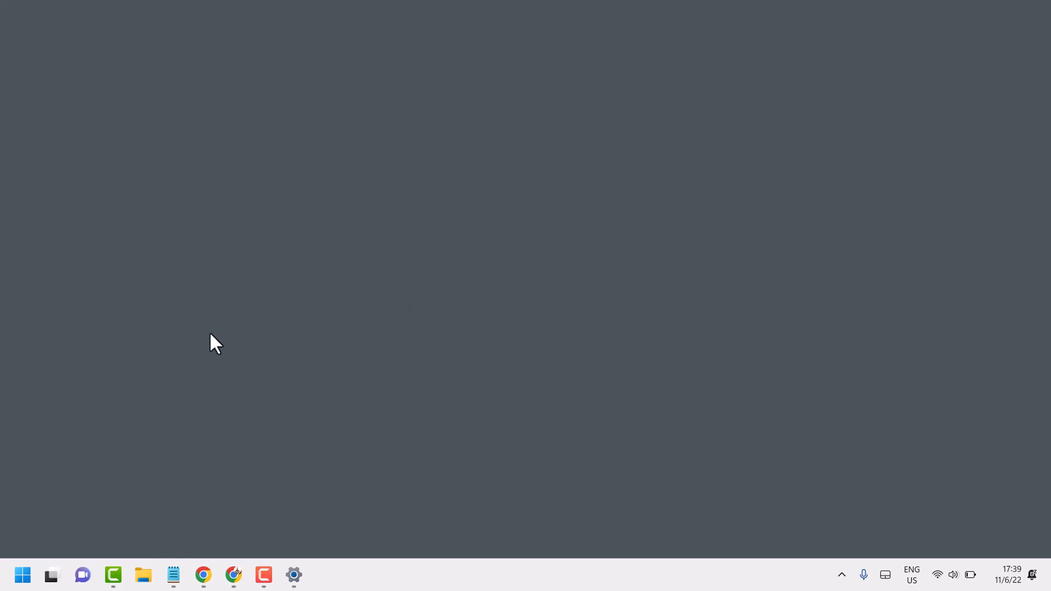
left_click(23, 575)
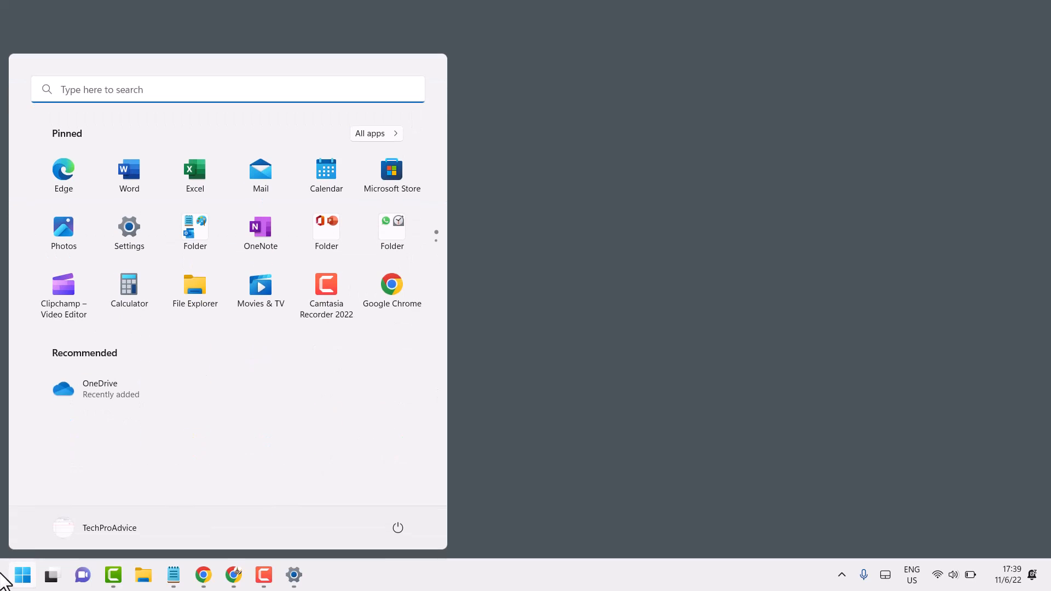
left_click(140, 230)
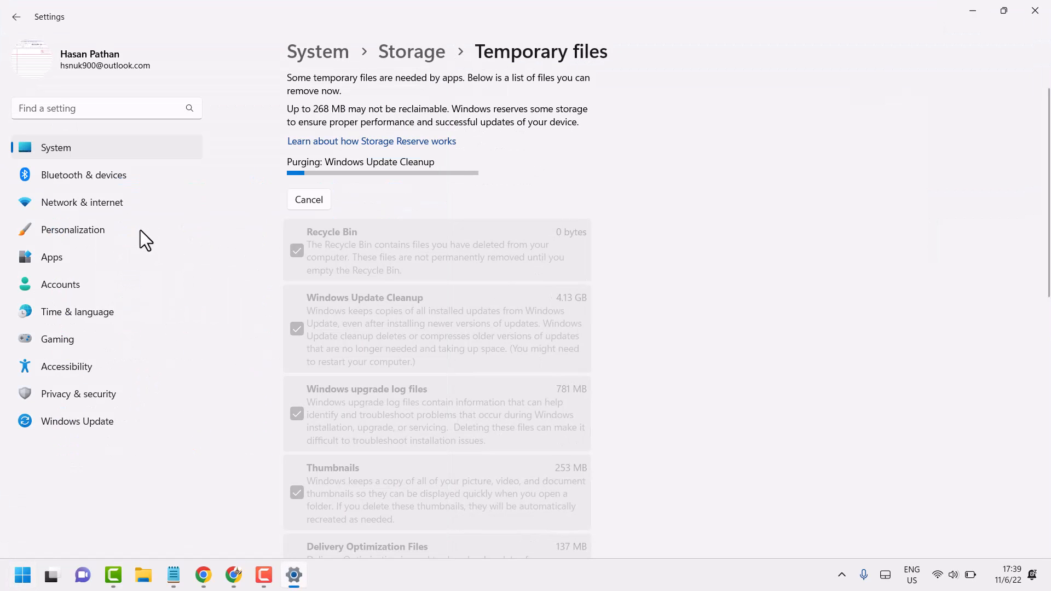
left_click(57, 264)
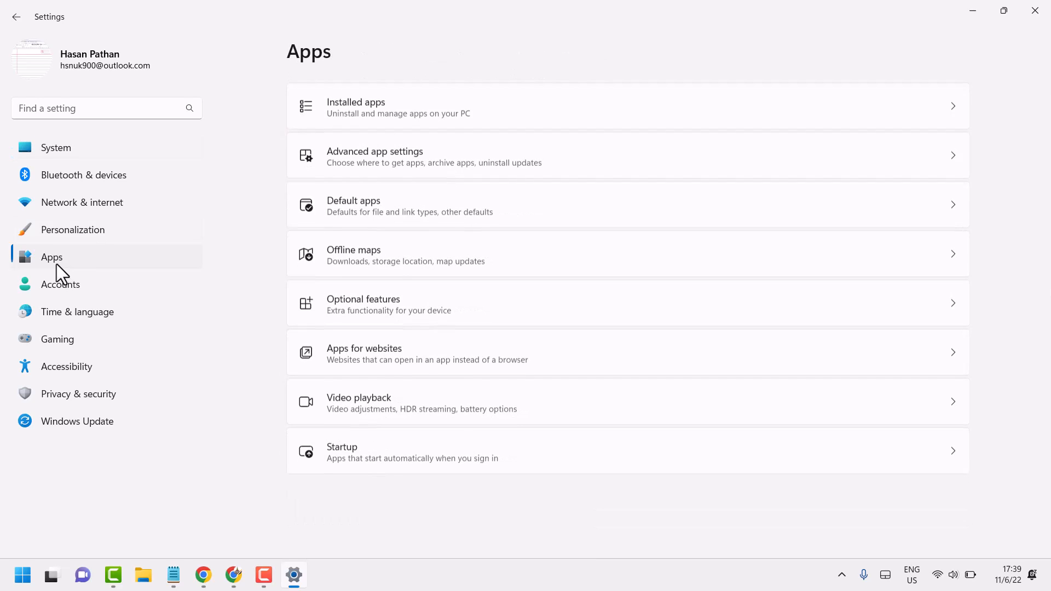
left_click(361, 104)
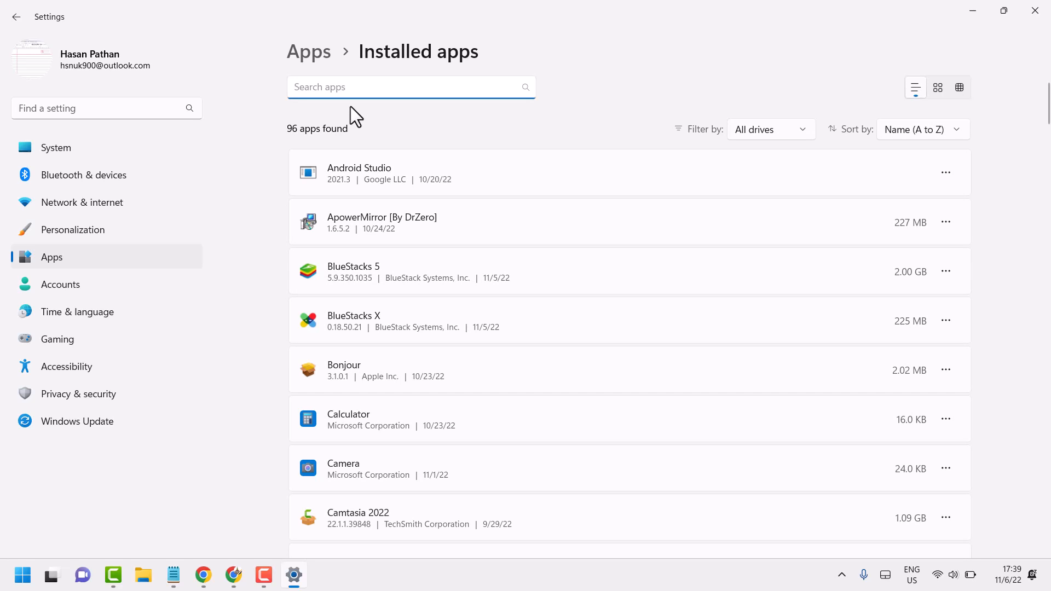
Step: Find Mail and Calendar among the installed apps and open its advanced options
scroll(468, 325, "down", 7)
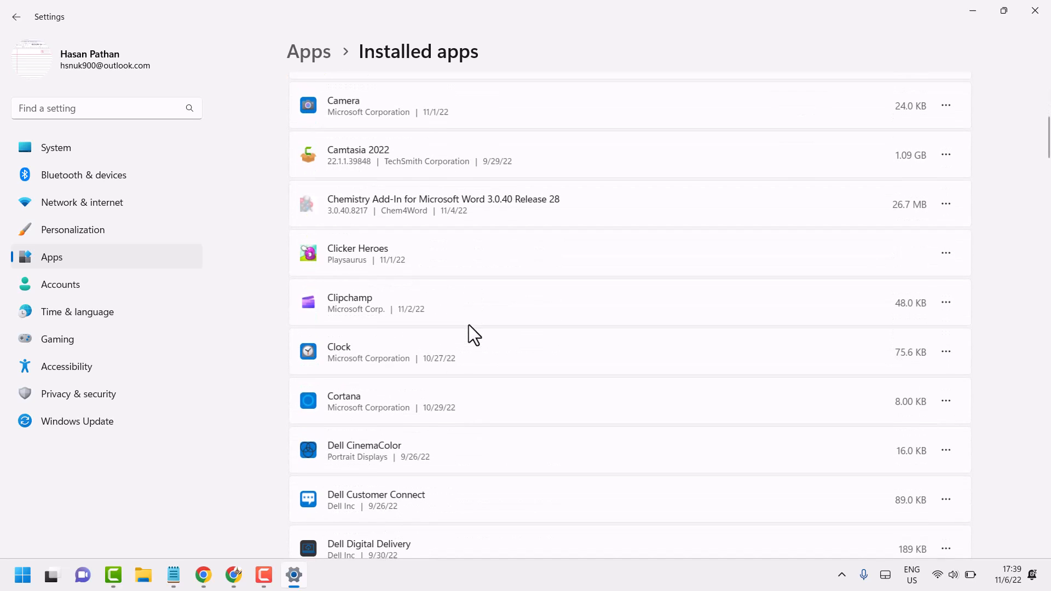
scroll(469, 327, "down", 12)
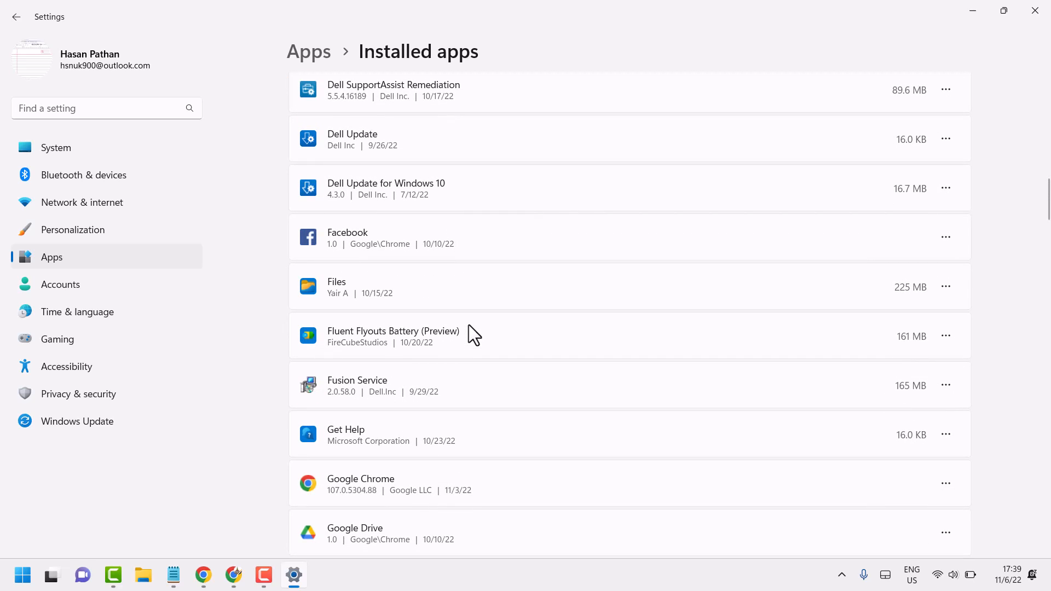
scroll(469, 325, "down", 3)
scroll(469, 325, "down", 6)
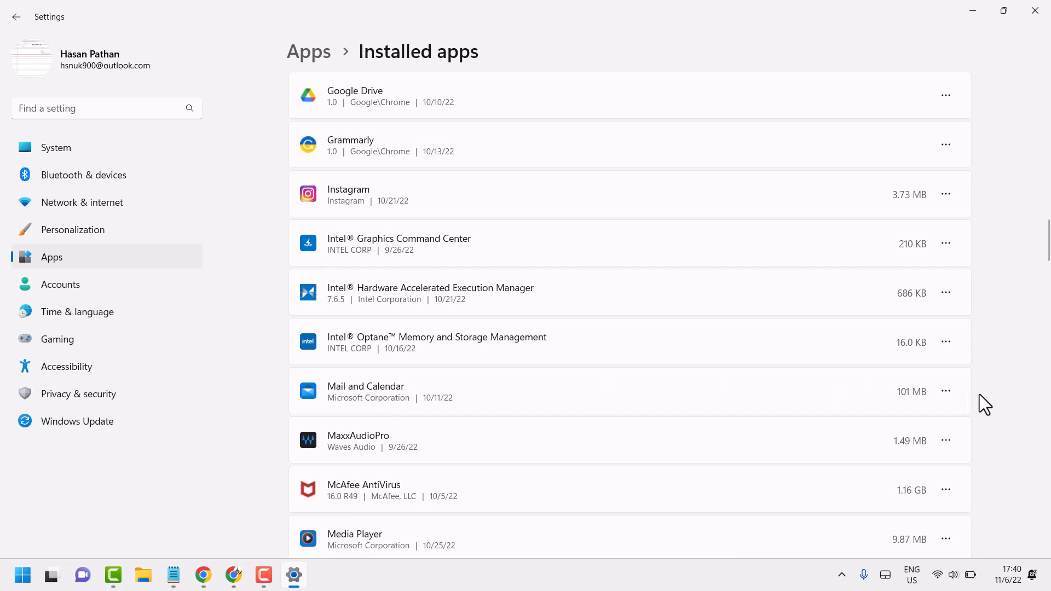
left_click(955, 392)
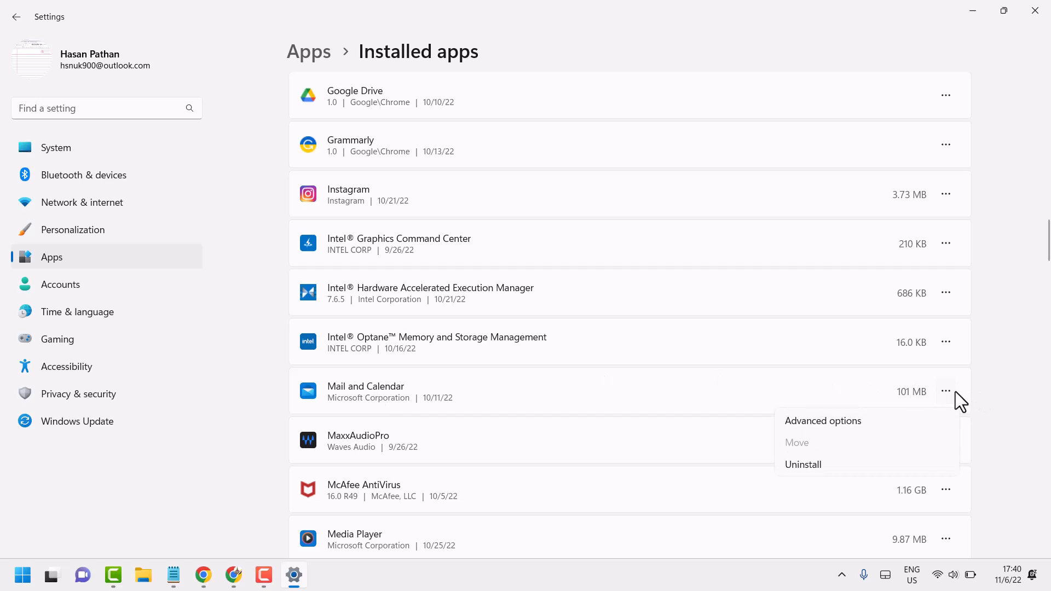
left_click(820, 423)
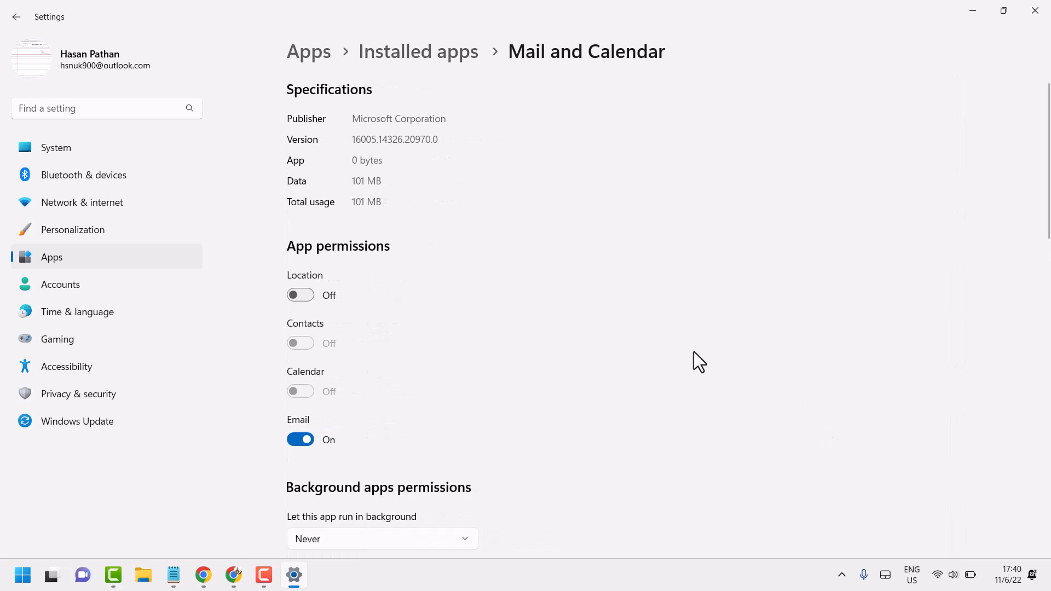
Step: Repair the Mail and Calendar app and reset it, including its data, preferences and sign-in details, and close Settings
scroll(691, 351, "down", 10)
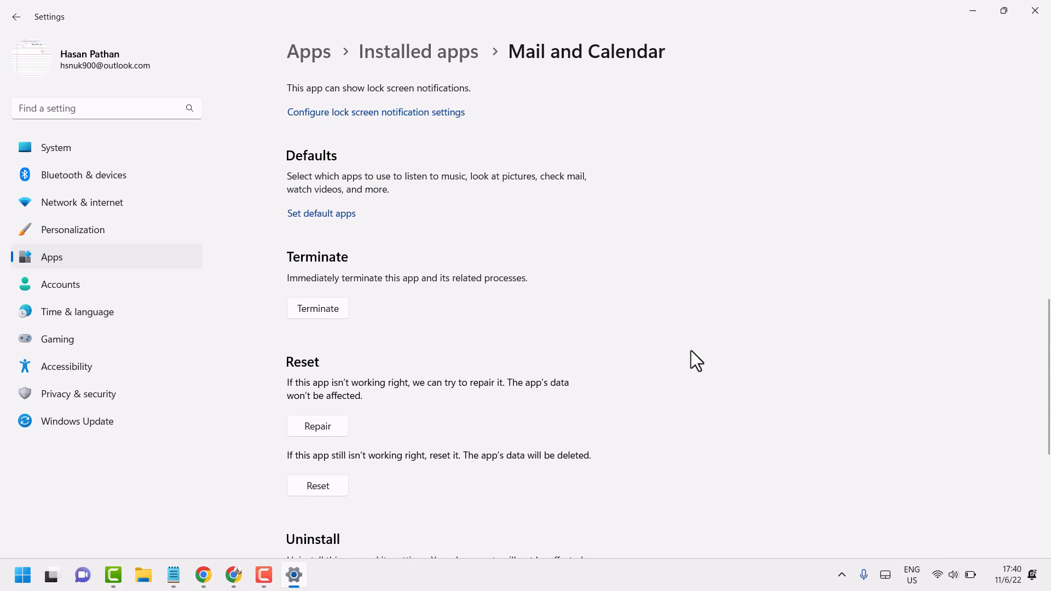
left_click(330, 427)
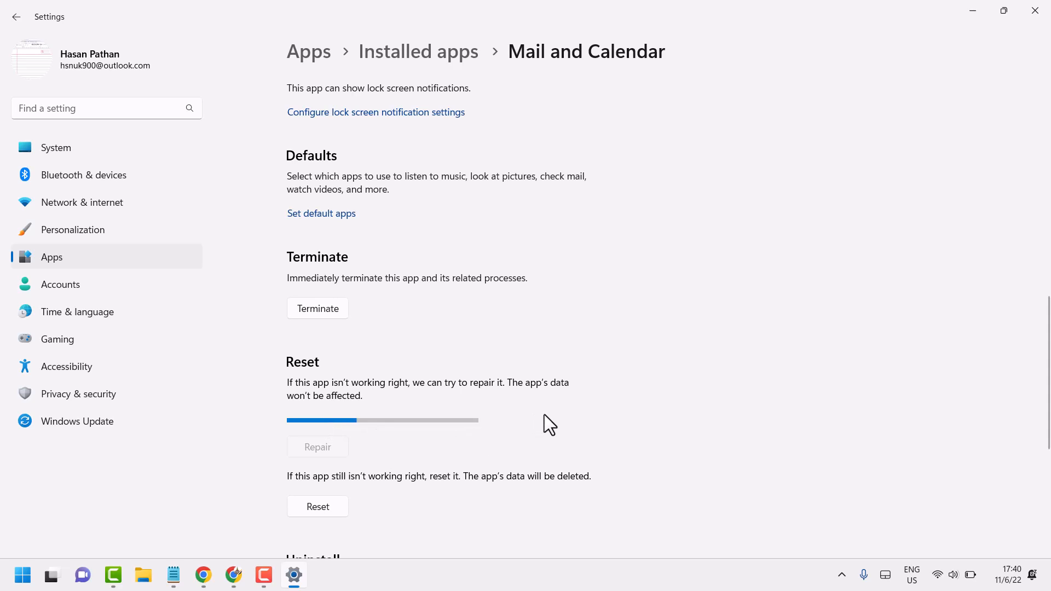
scroll(544, 415, "down", 3)
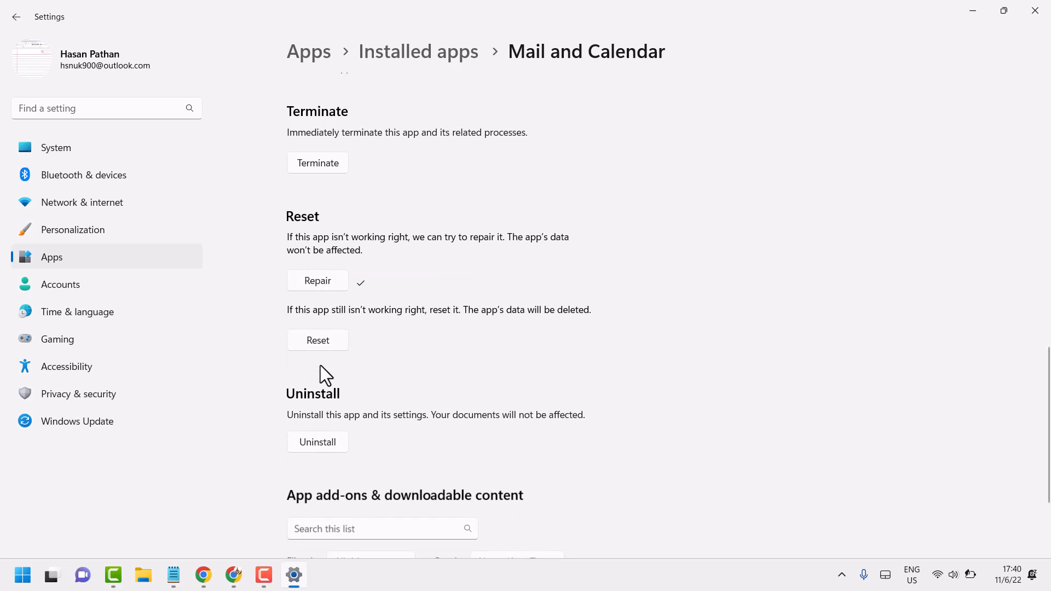
left_click(316, 341)
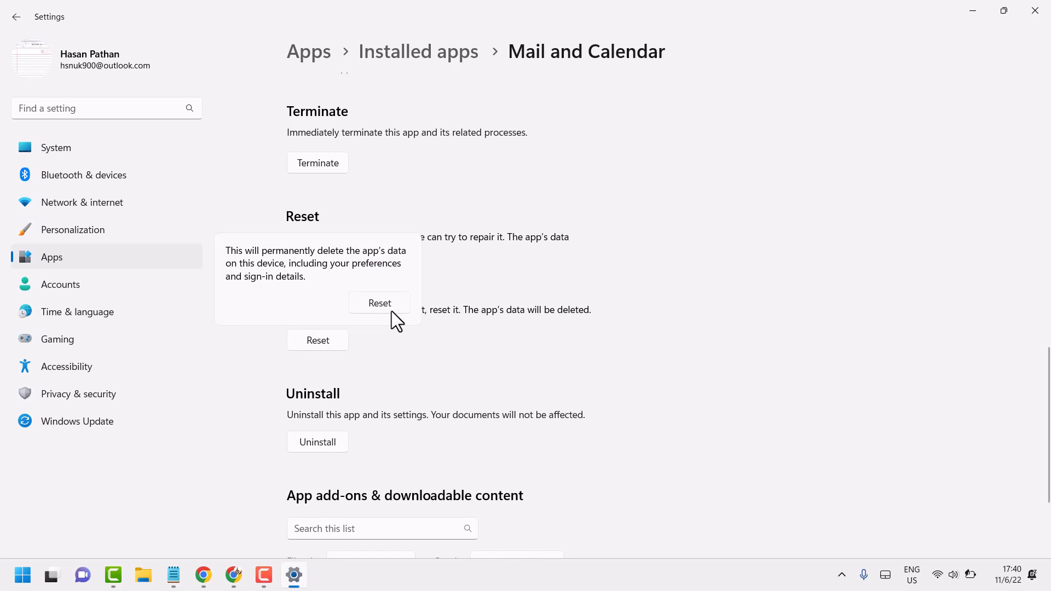
left_click(377, 307)
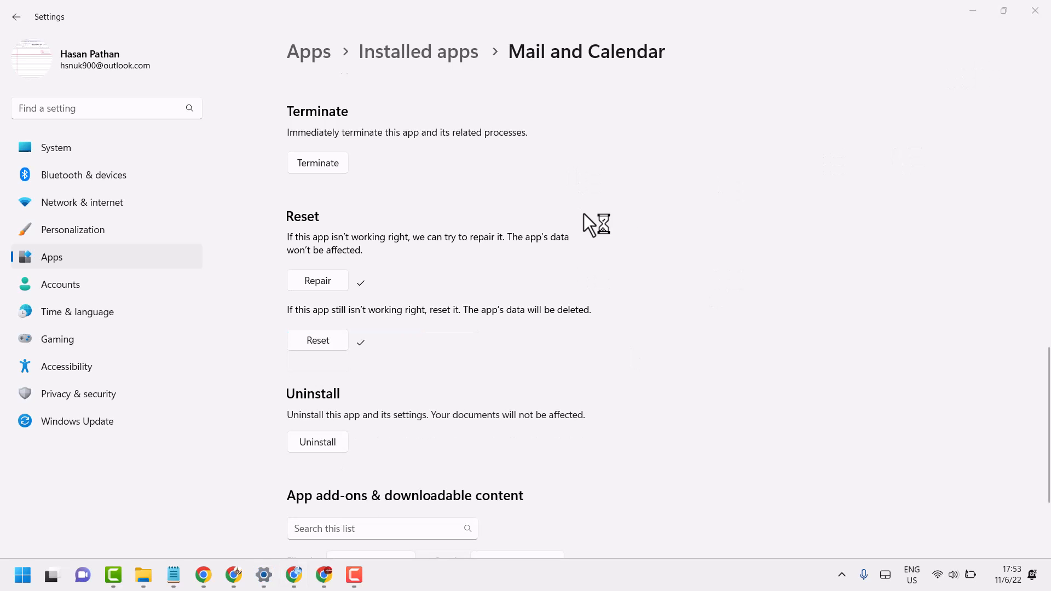
left_click(1035, 10)
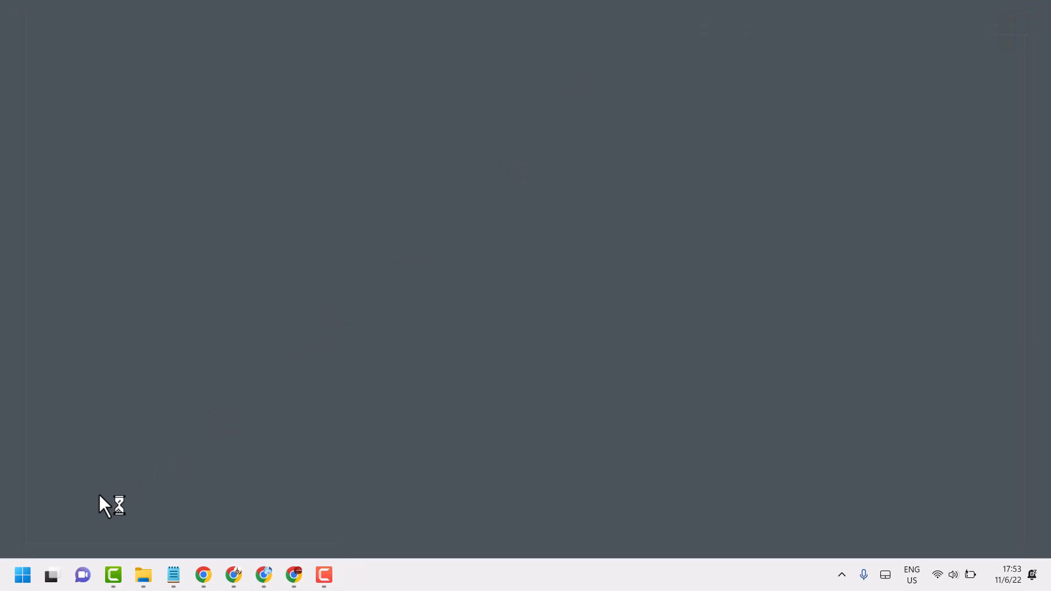
Step: Search Windows for "store" and open Microsoft Store
left_click(22, 575)
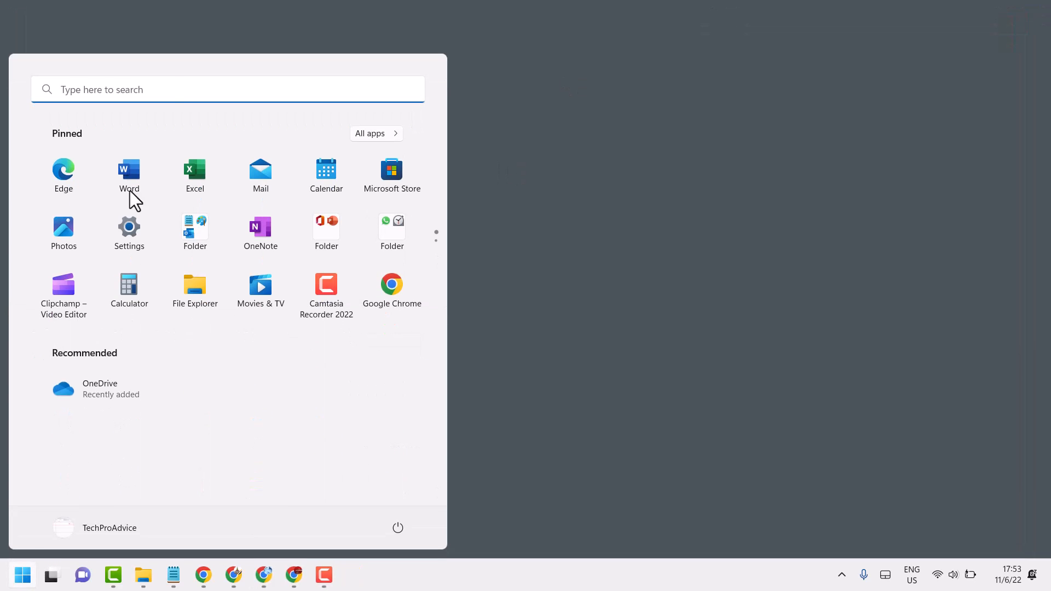
left_click(160, 87)
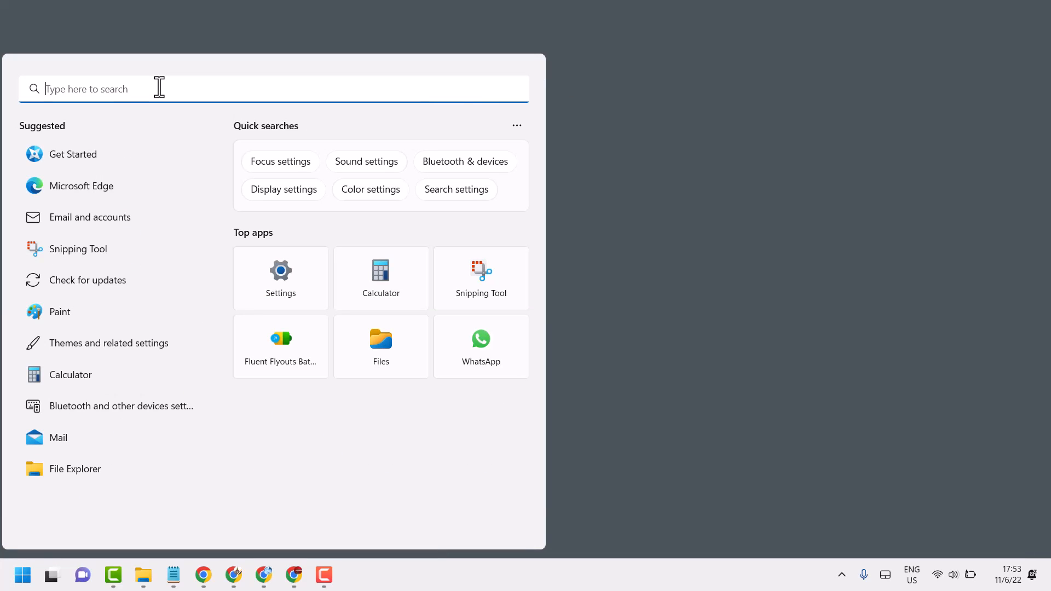
type("sto")
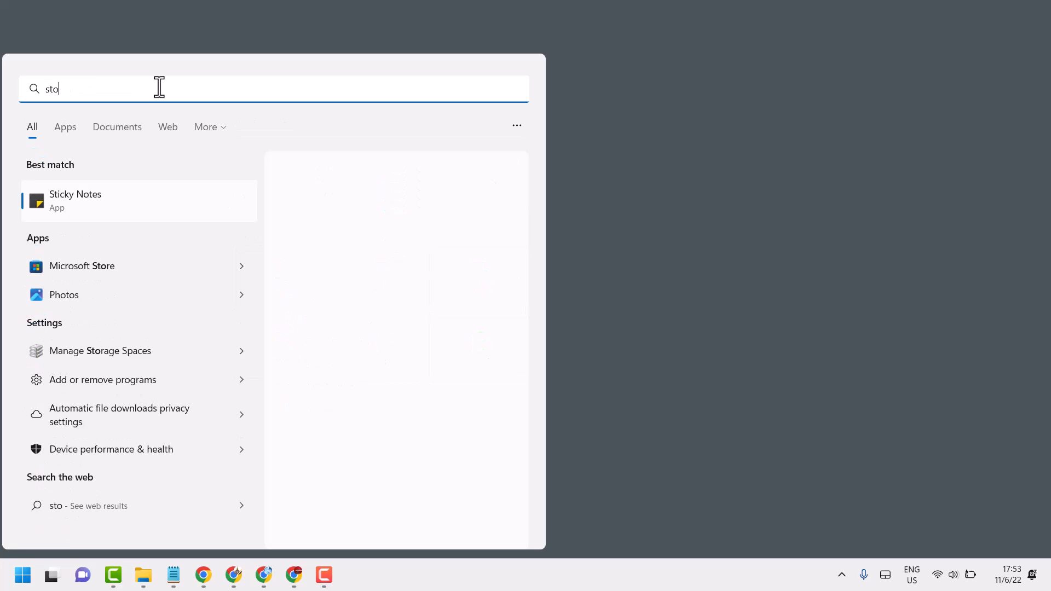
type("re")
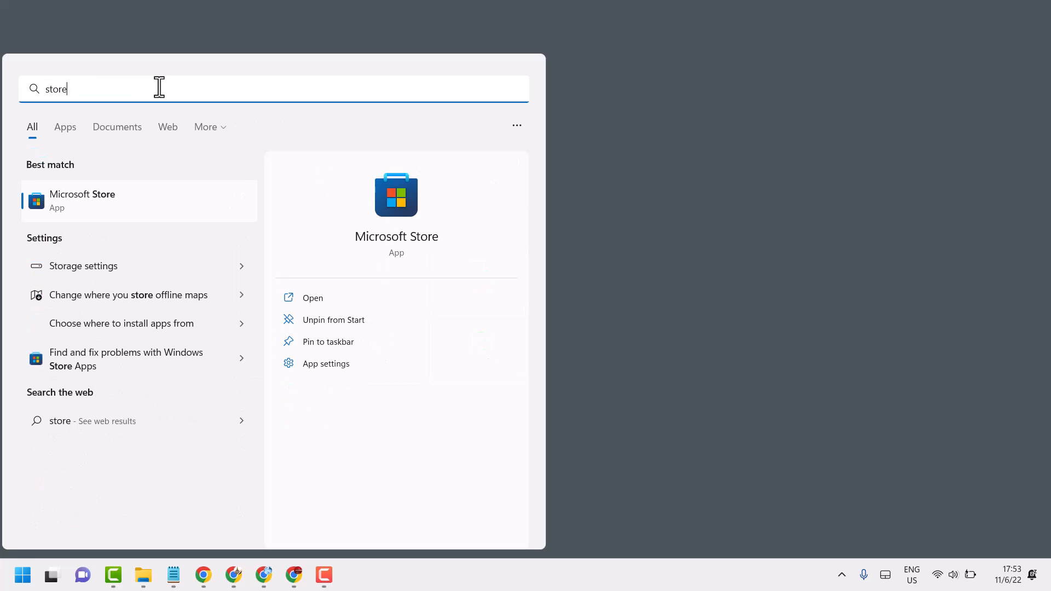
left_click(113, 205)
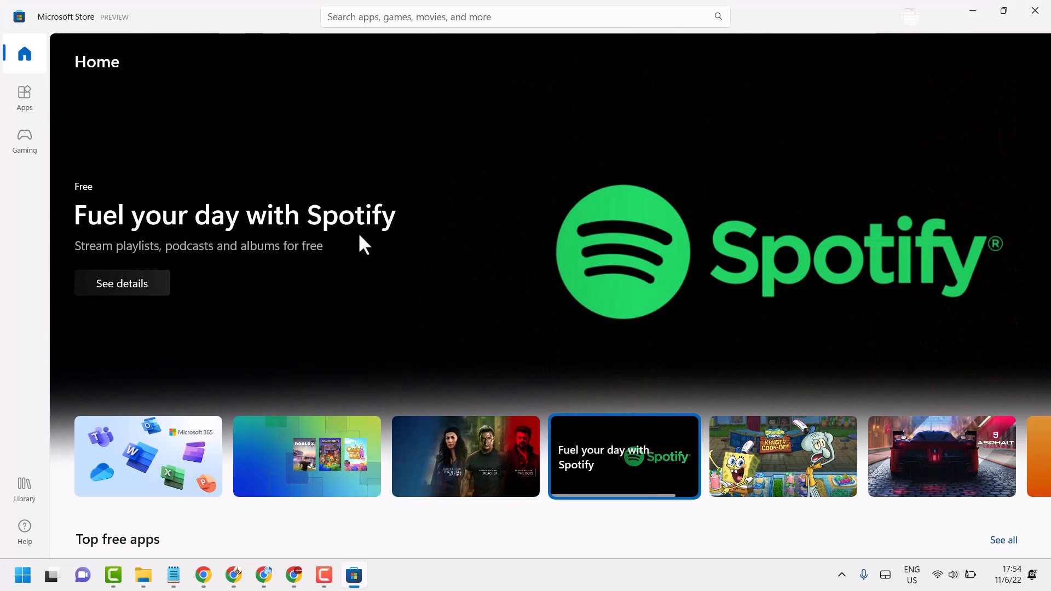
Step: Check for updates to all installed apps from the Microsoft Store library
left_click(24, 494)
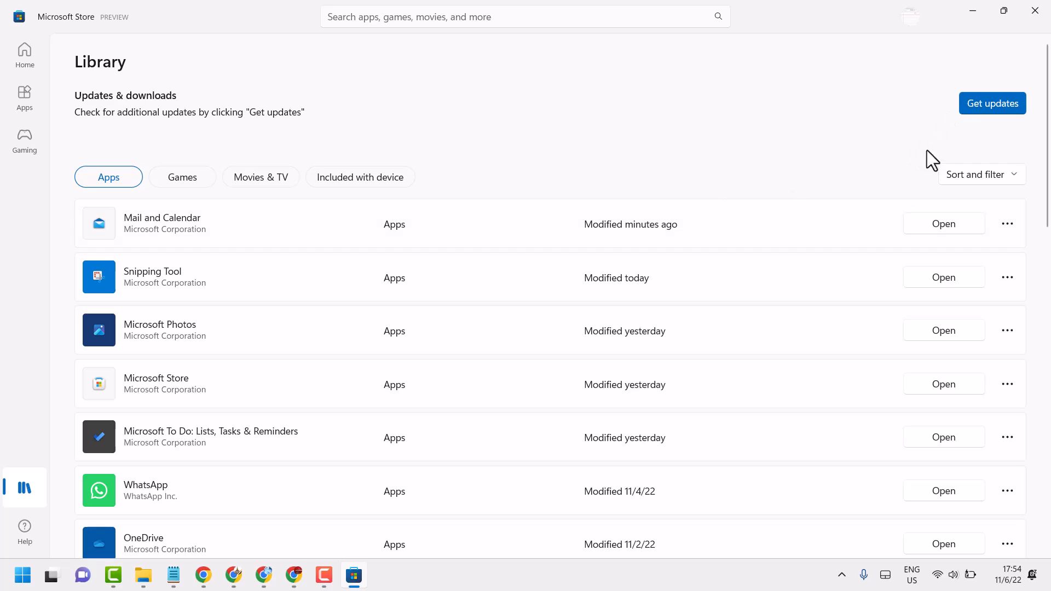
left_click(1007, 223)
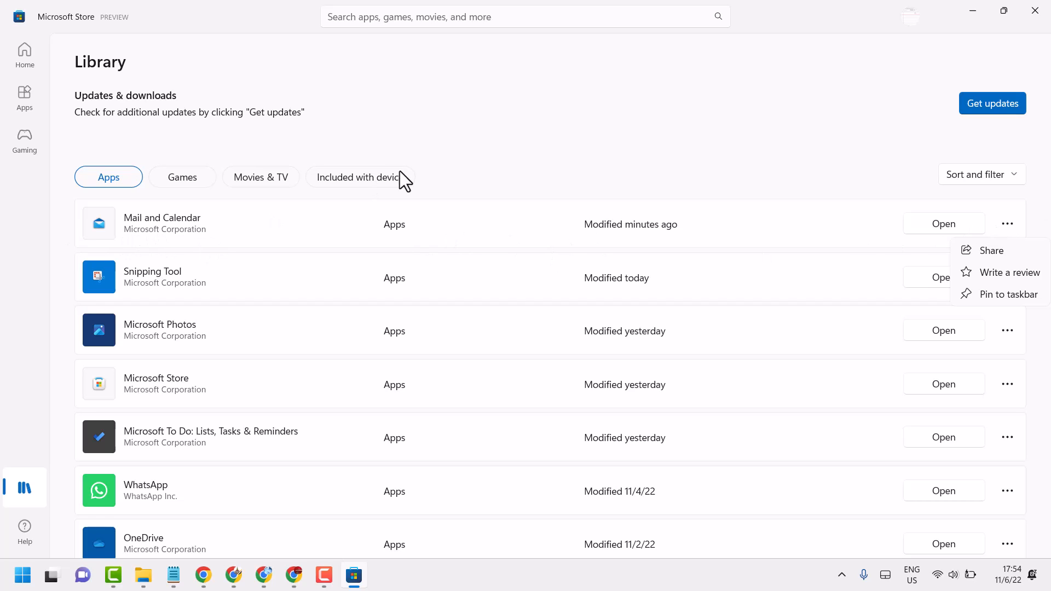
left_click(498, 123)
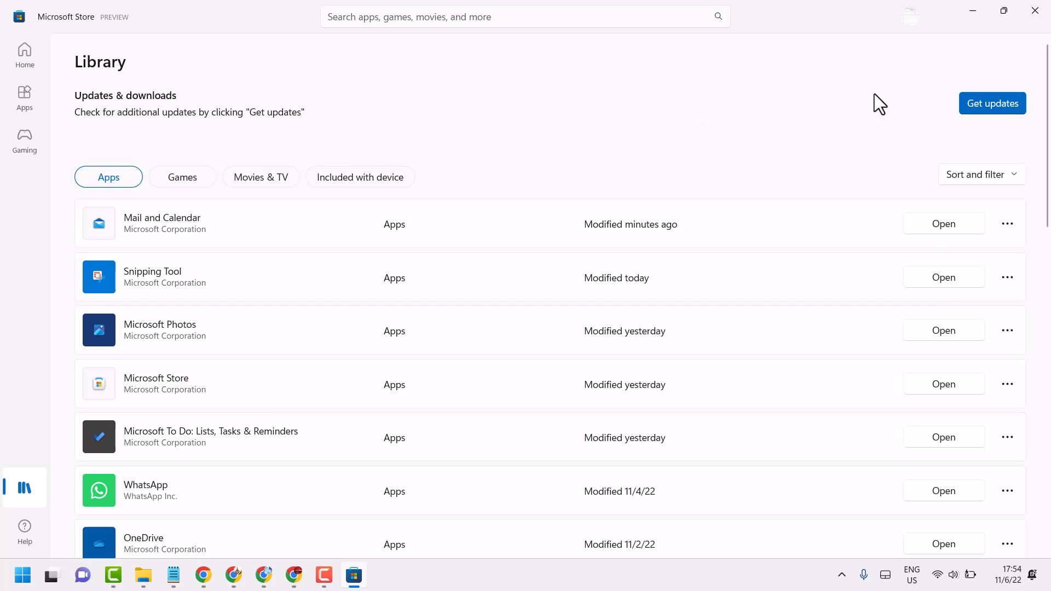
left_click(1004, 108)
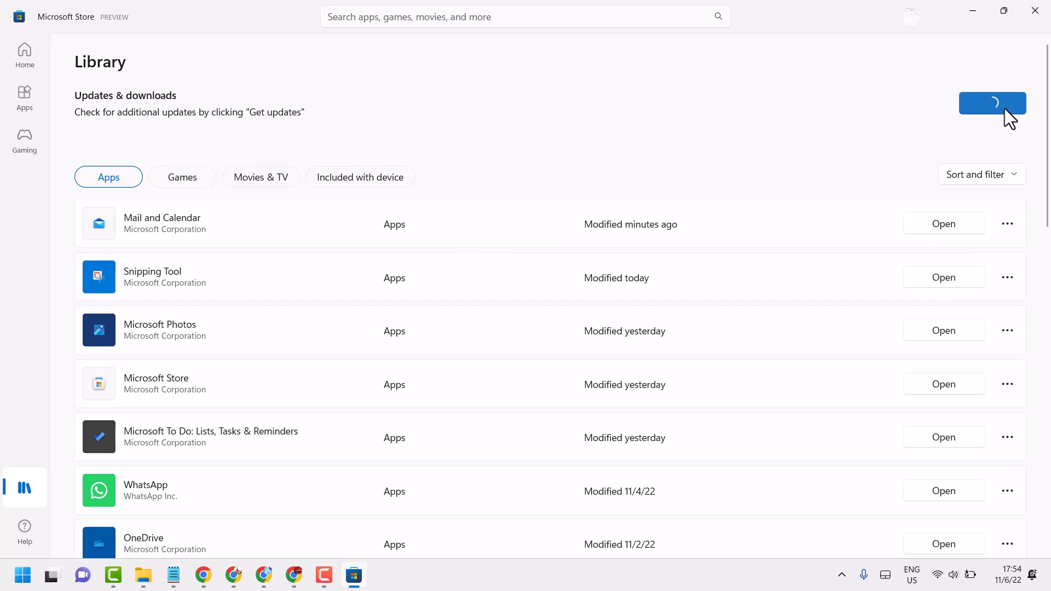
scroll(504, 350, "down", 8)
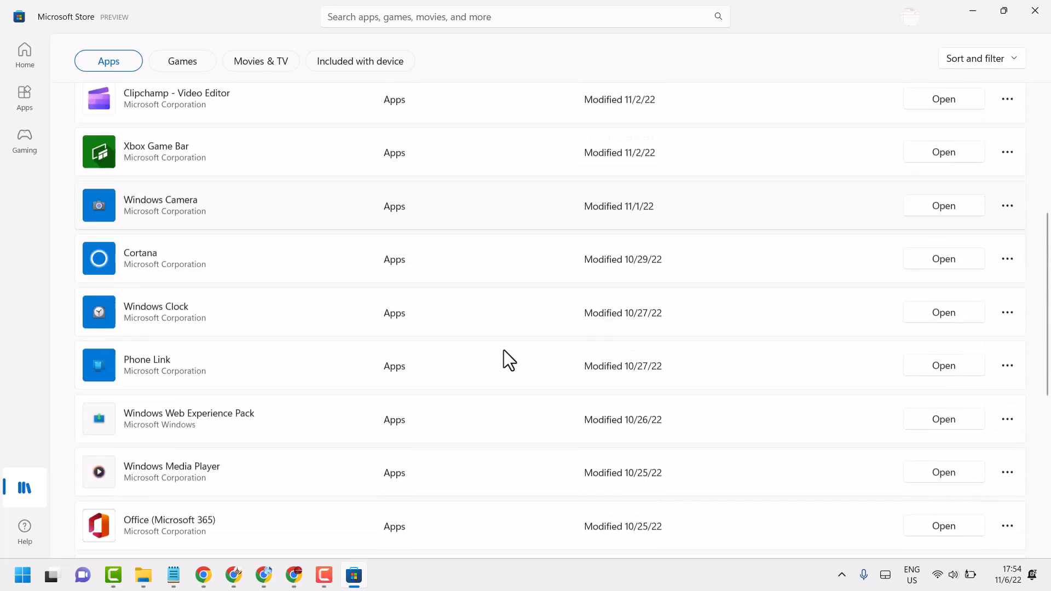
scroll(503, 350, "down", 4)
scroll(504, 350, "up", 12)
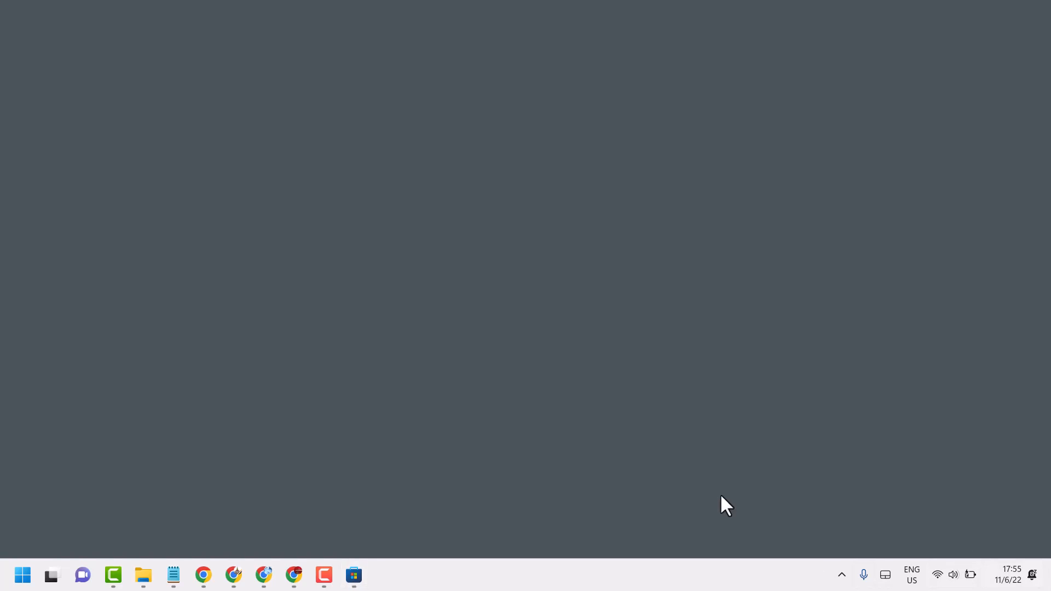
Step: Search Windows for "powers" and run Windows PowerShell as administrator
left_click(31, 573)
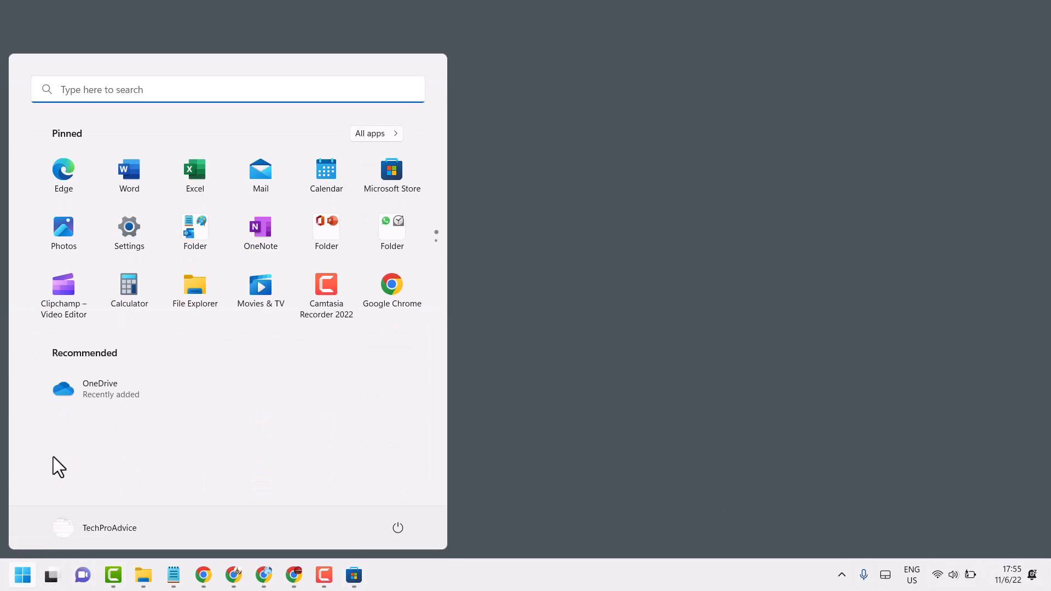
left_click(113, 91)
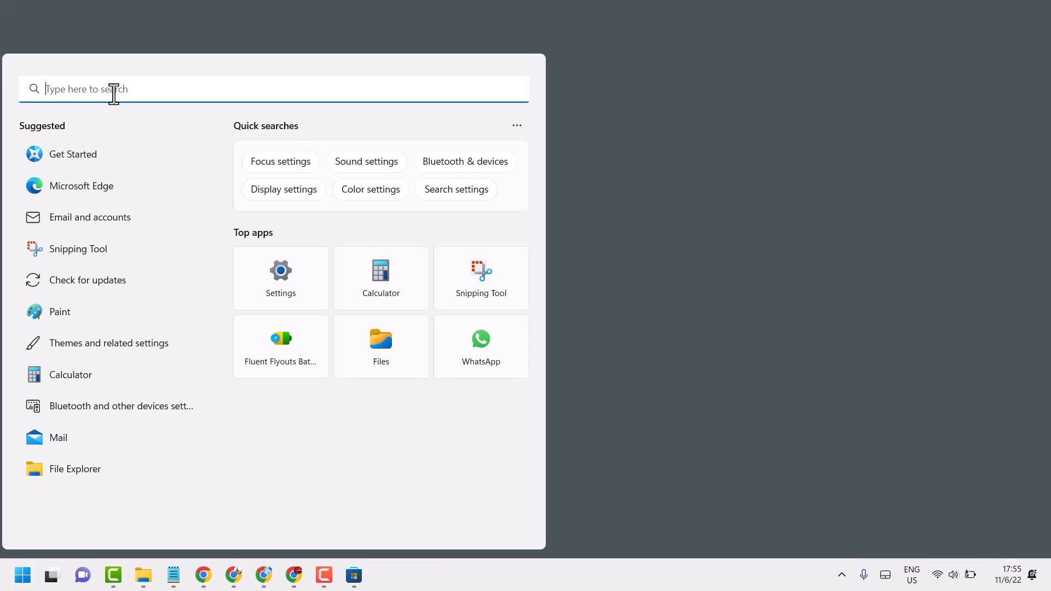
type("power")
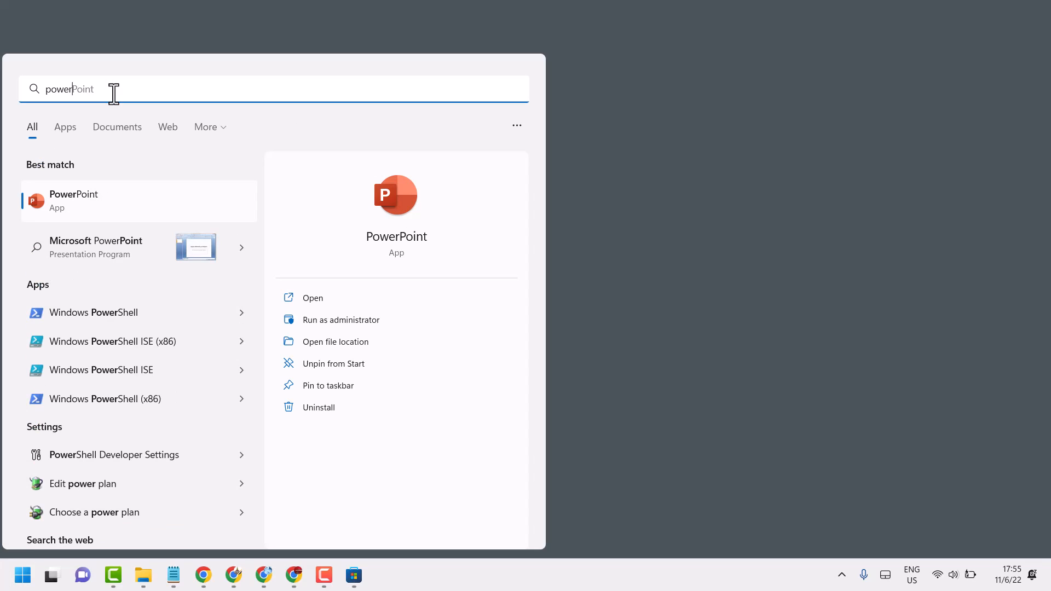
type("s")
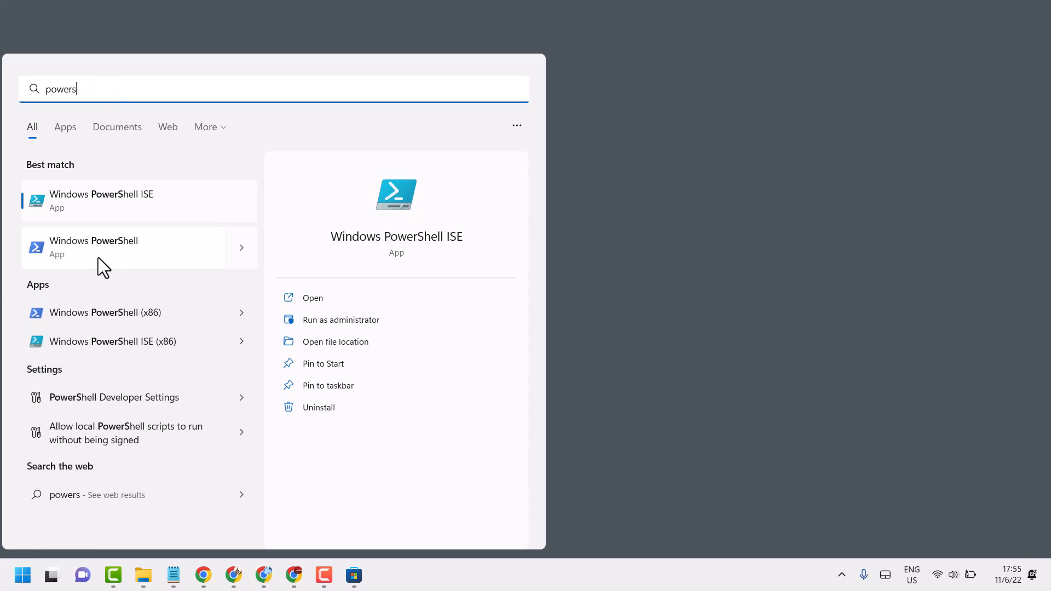
right_click(93, 247)
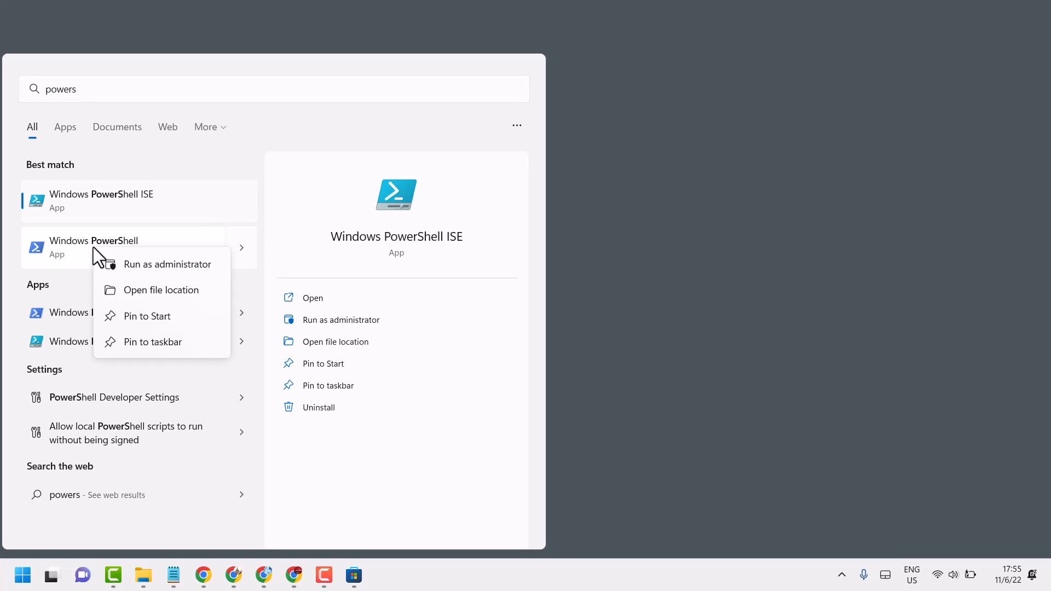
left_click(175, 265)
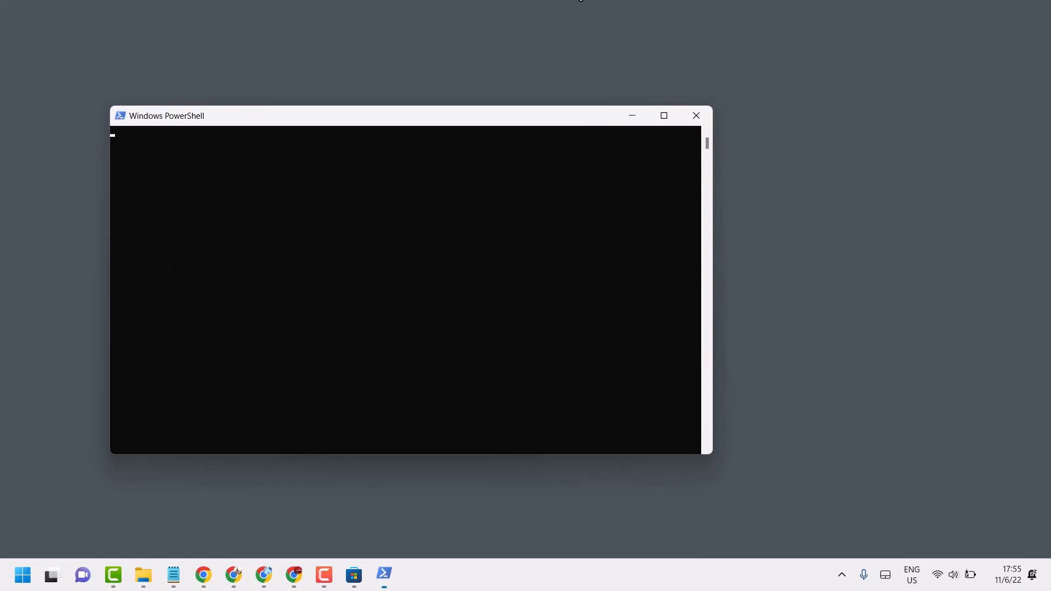
Step: Paste and run the command Get-AppxPackage Microsoft.windowscommunicationsapps | Remove-AppxPackage in the administrator PowerShell window
right_click(349, 118)
mouse_move(380, 215)
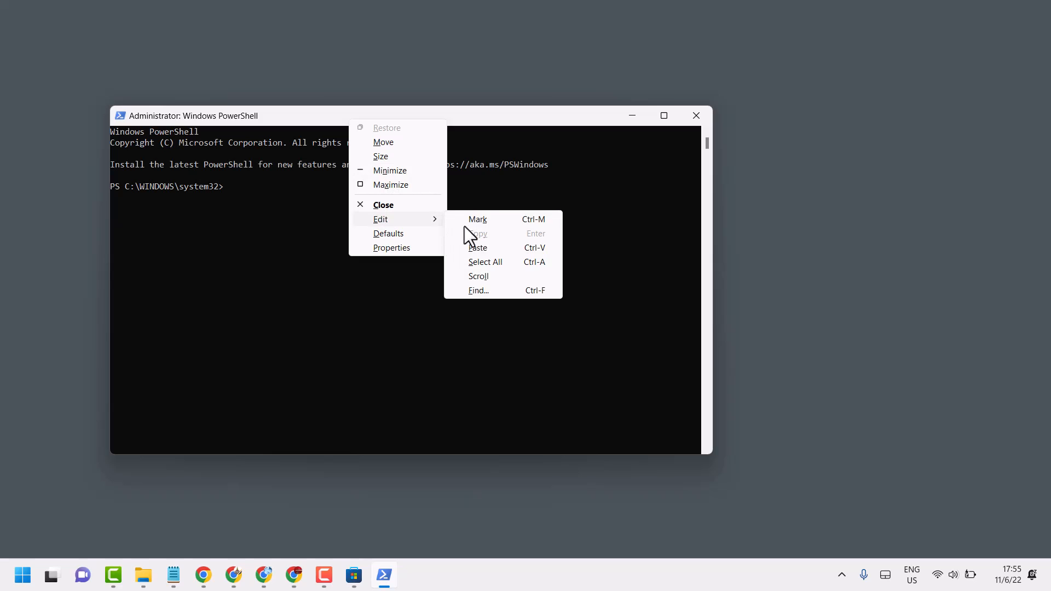
left_click(478, 248)
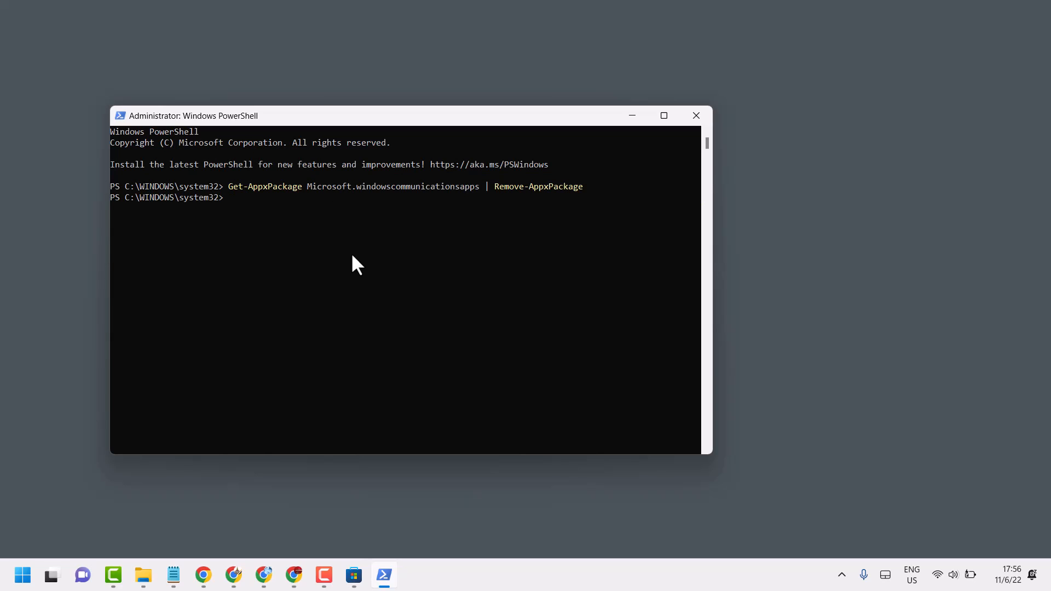
Step: Close the PowerShell window and reinstall Mail and Calendar from Microsoft Store, finding it with the search term "mail"
left_click(694, 121)
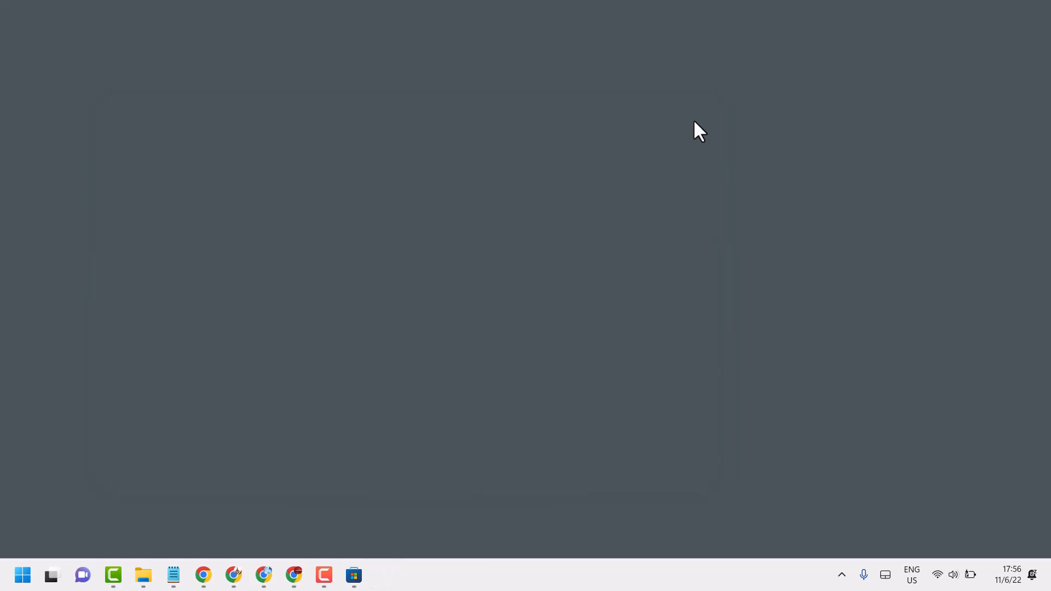
left_click(356, 577)
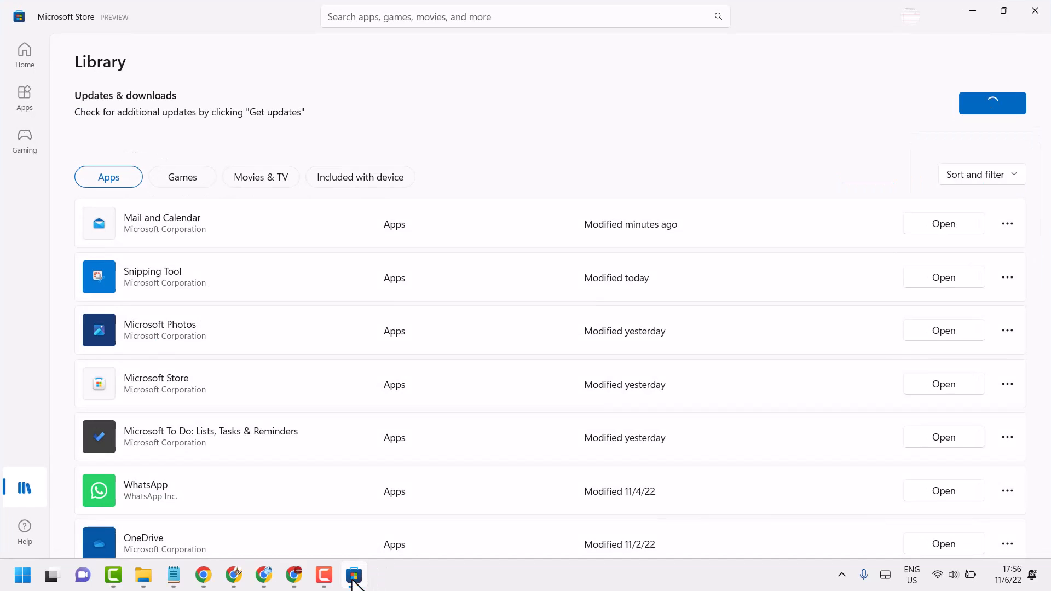
left_click(359, 19)
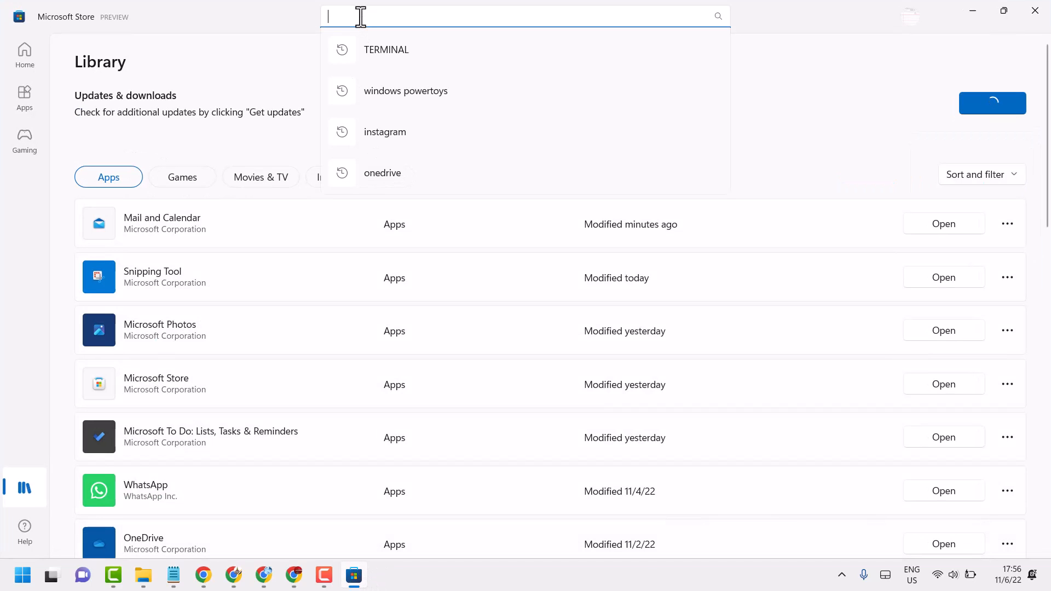
type("mail")
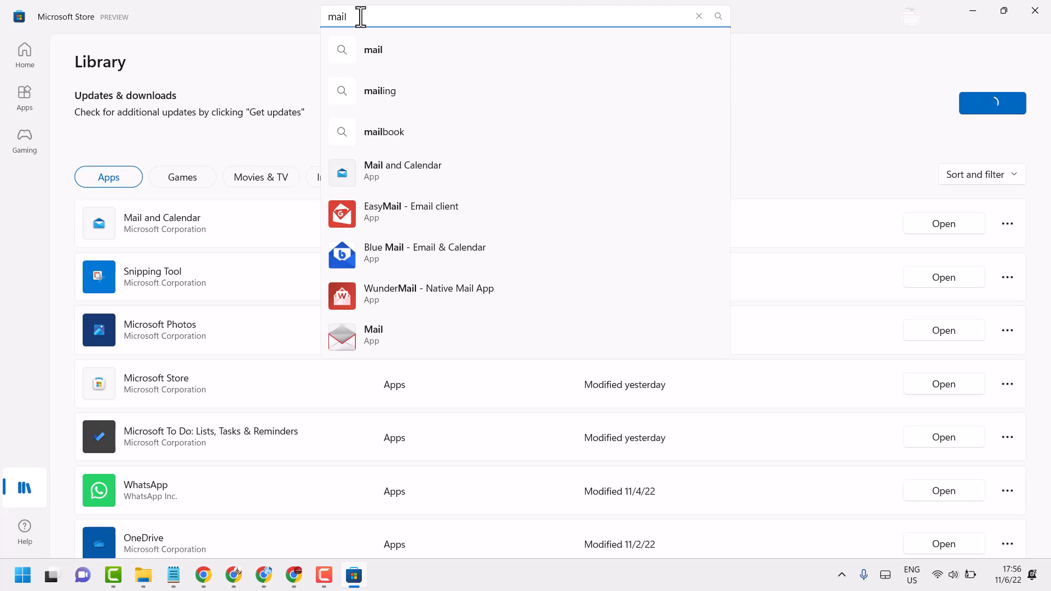
left_click(405, 171)
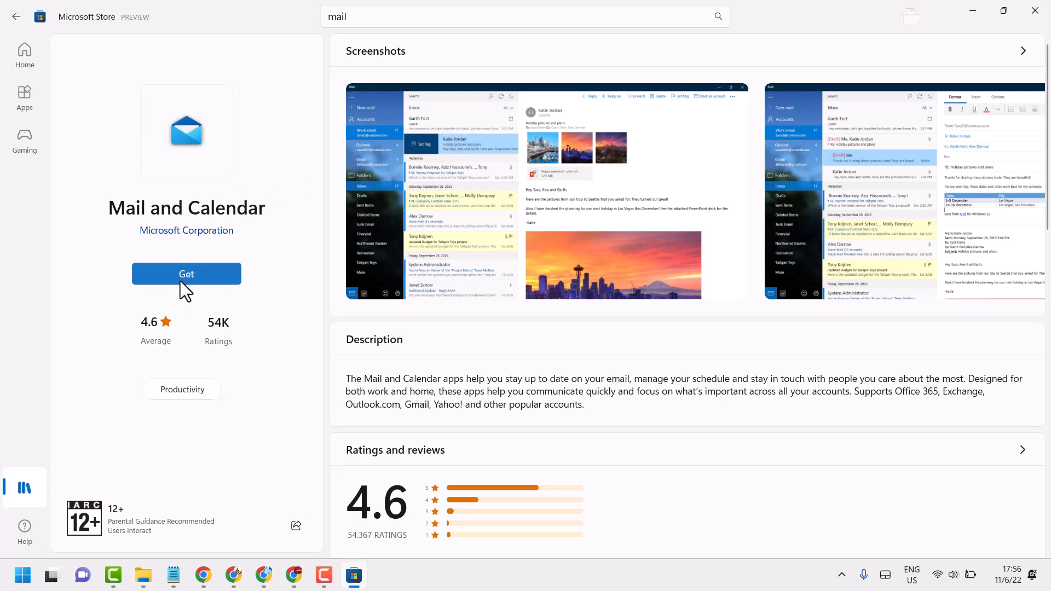
left_click(177, 280)
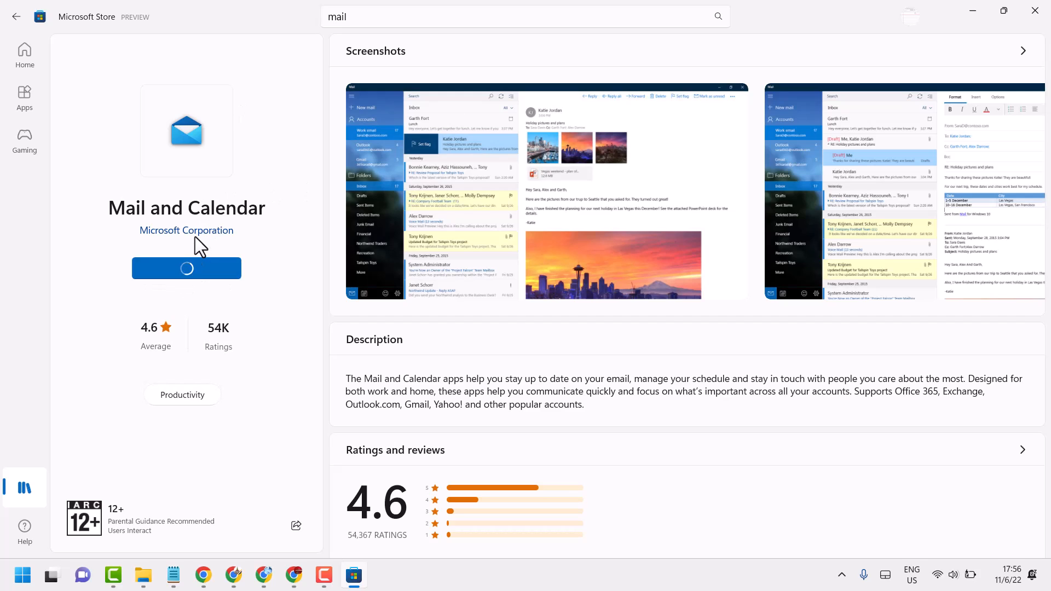